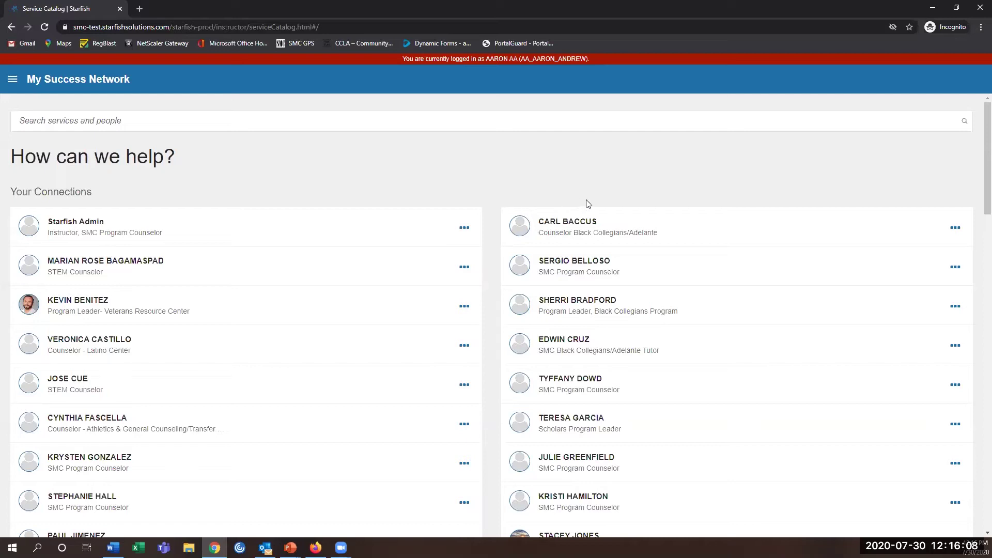
# Choose Schedule from the Department Chair's options in the connections list
pyautogui.scroll(-4, 586, 191)
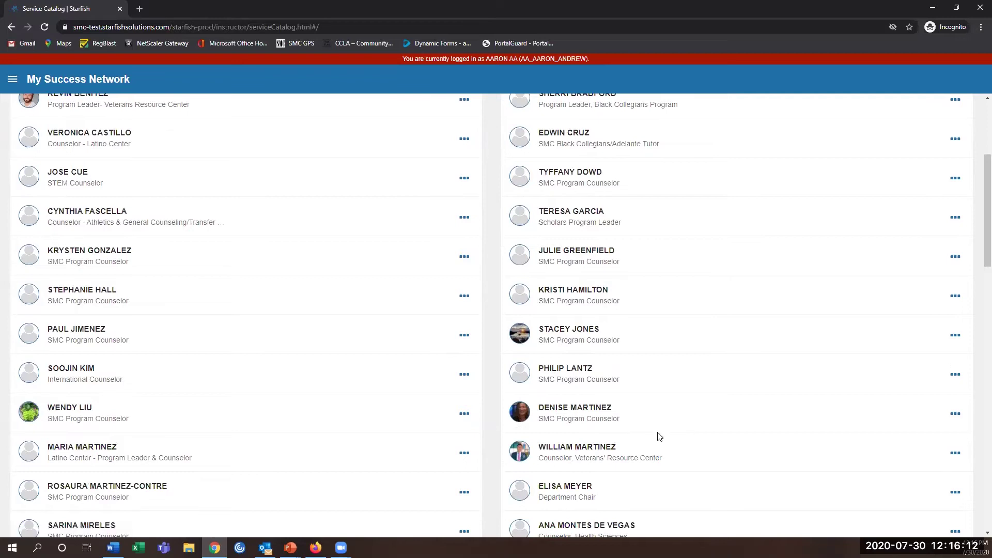
pyautogui.scroll(-1, 654, 434)
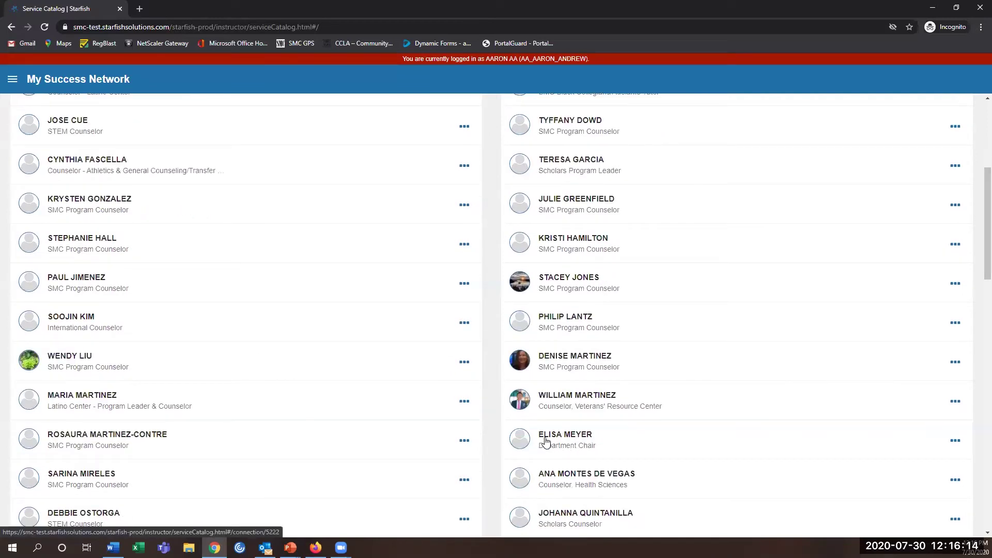
pyautogui.click(955, 442)
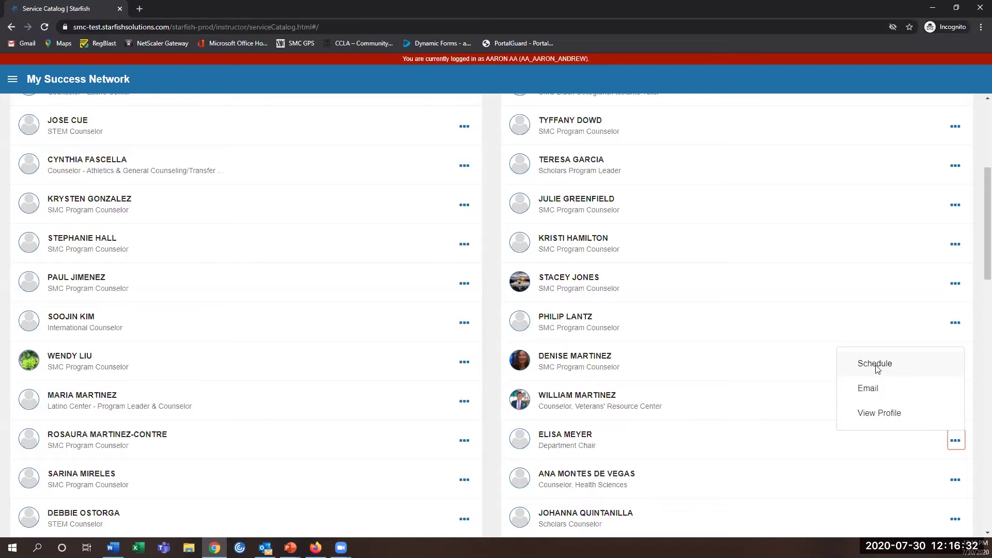
pyautogui.click(877, 366)
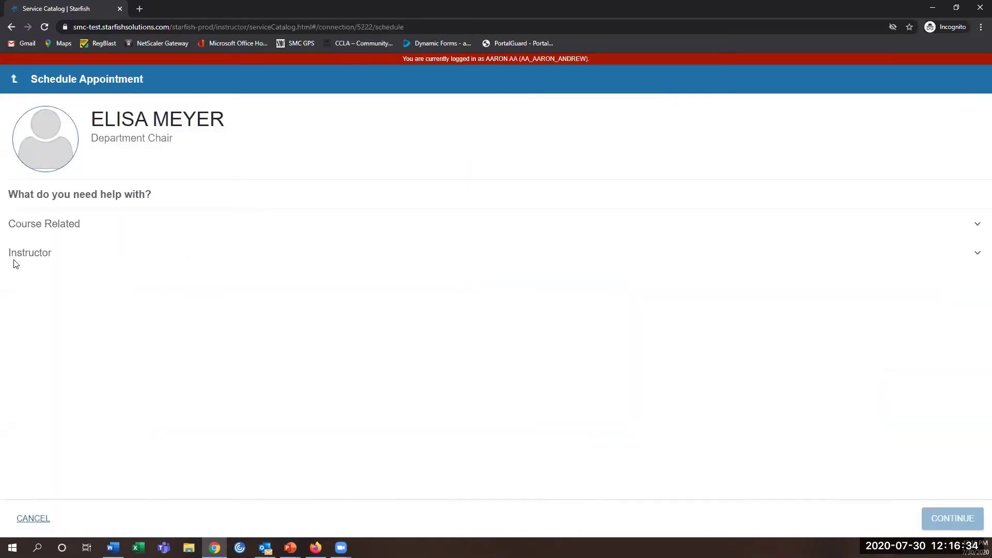
# Select Office Hours under Instructor as the reason for the visit and continue
pyautogui.click(97, 255)
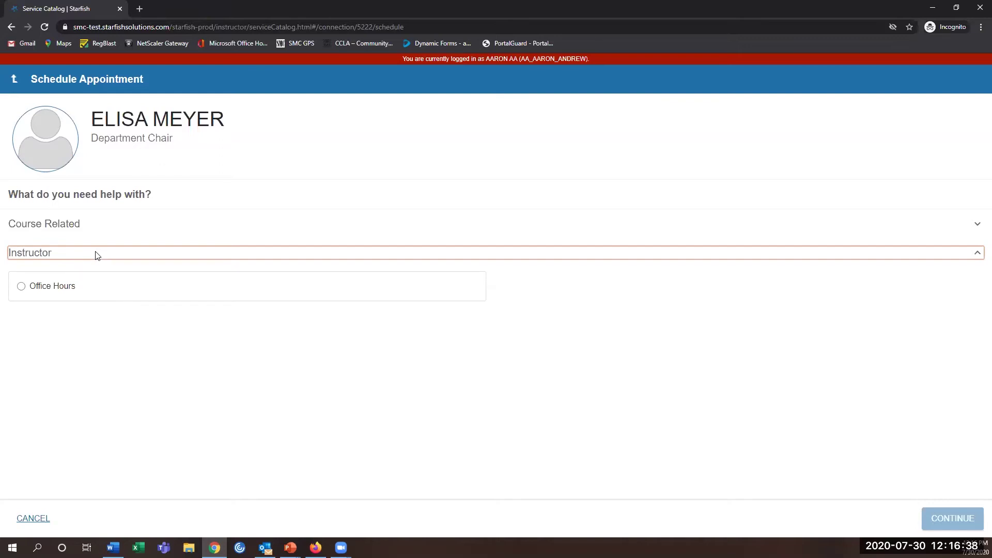
pyautogui.click(50, 287)
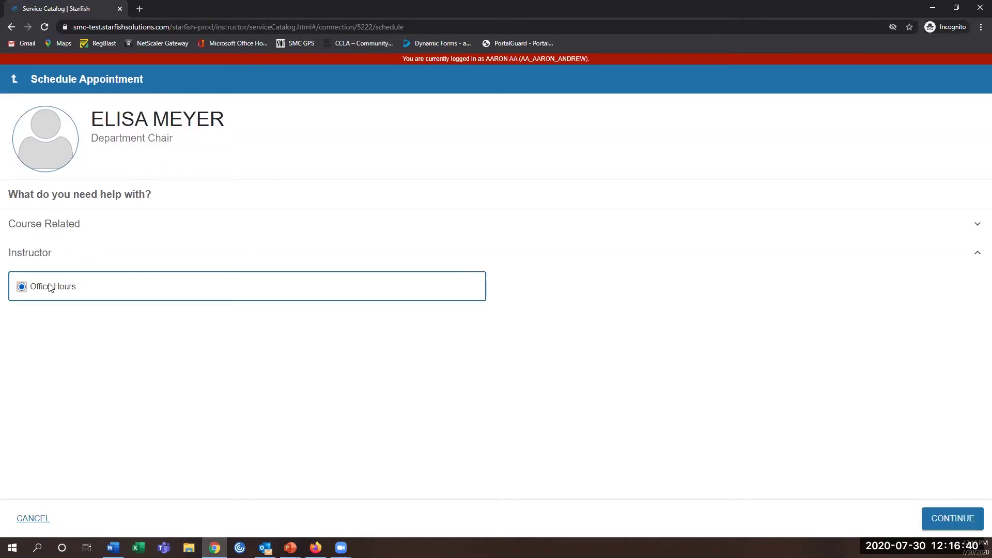
pyautogui.click(954, 522)
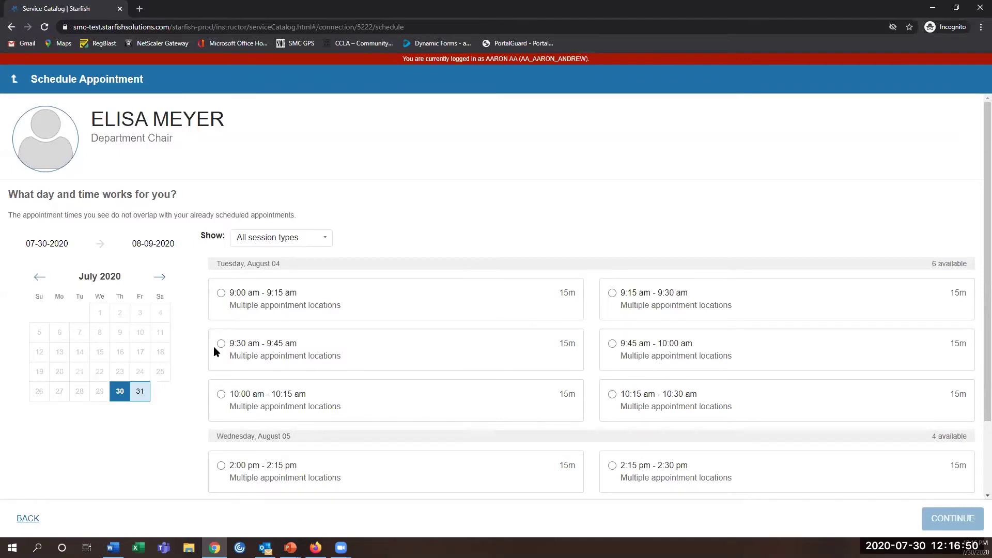
# Pick the 9:30–9:45 am slot on Tuesday, August 04 and continue to review
pyautogui.click(159, 278)
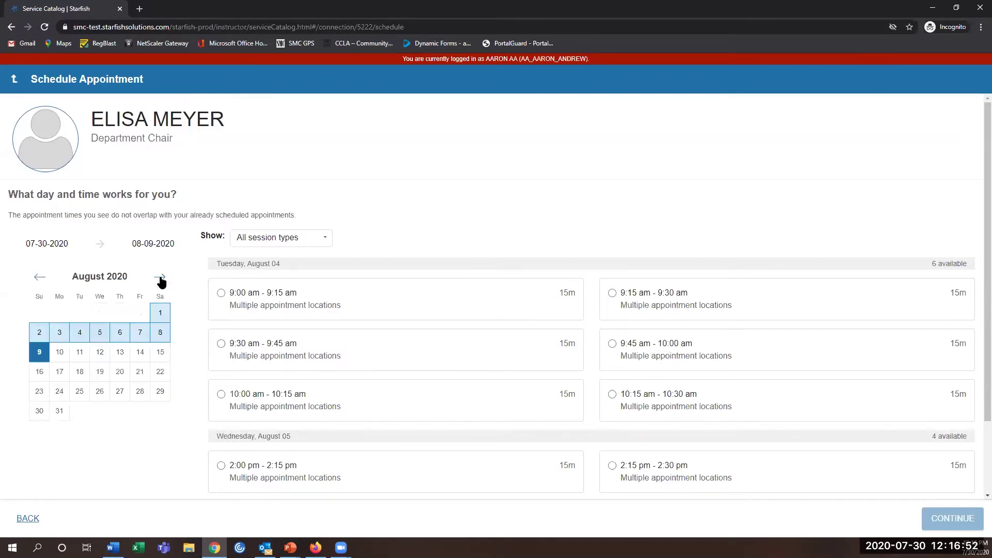
pyautogui.click(40, 277)
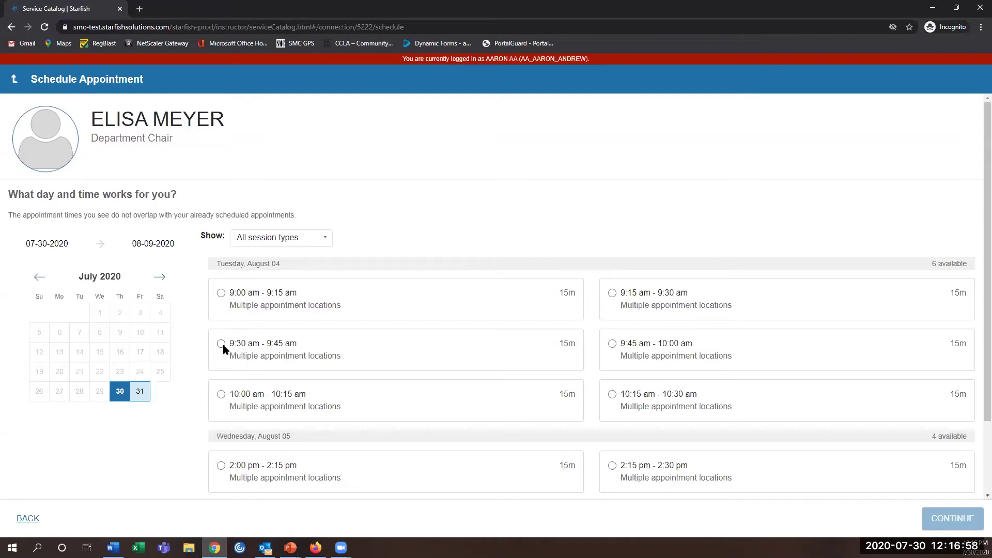
pyautogui.click(339, 359)
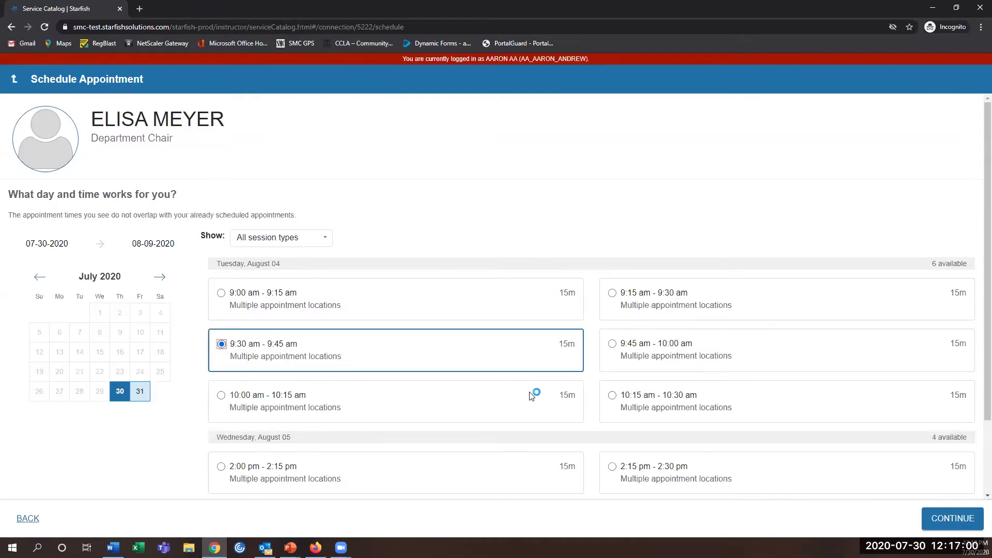
pyautogui.click(957, 519)
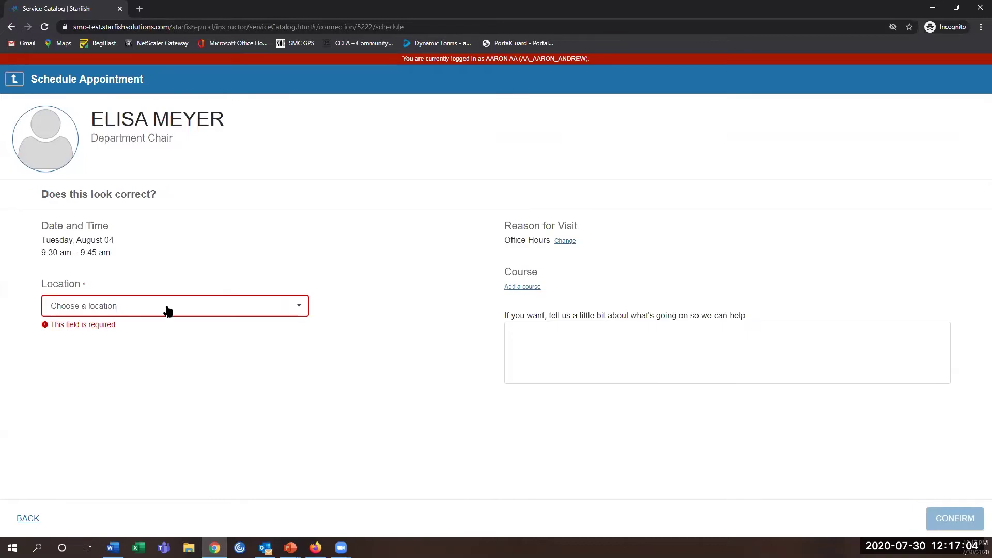
# Set Location to 'I will call you on your phone' and attach course ENGL 1 (C20202.1321)
pyautogui.click(168, 309)
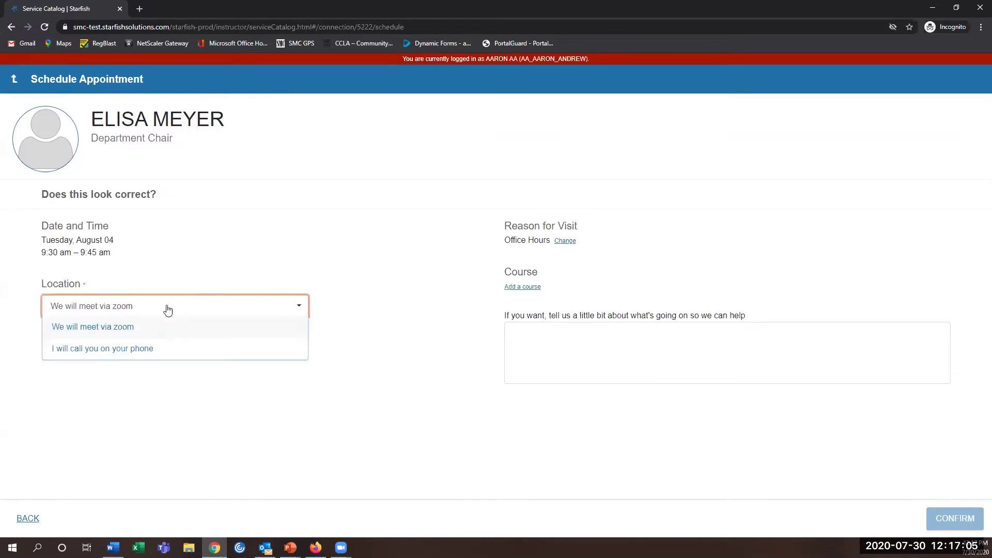
pyautogui.click(136, 352)
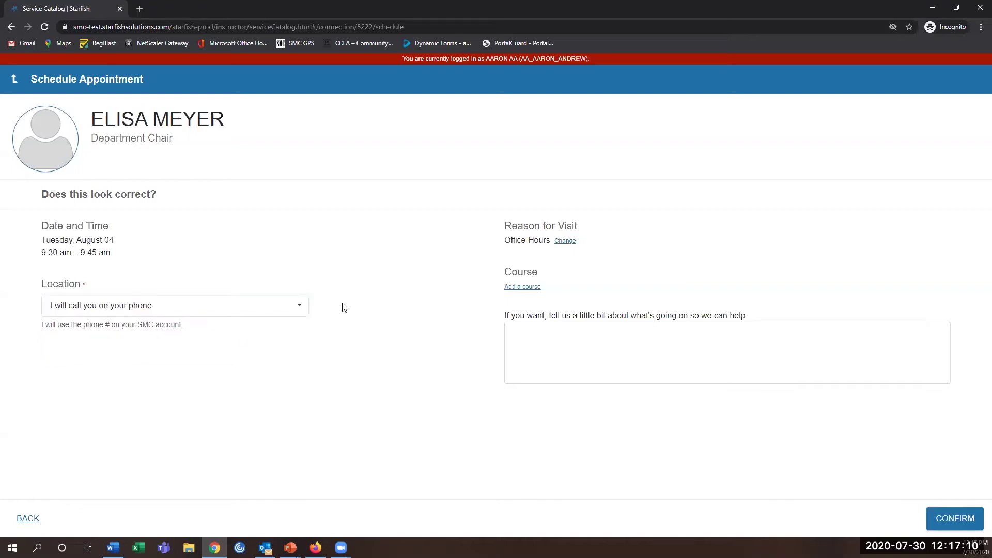
pyautogui.click(525, 288)
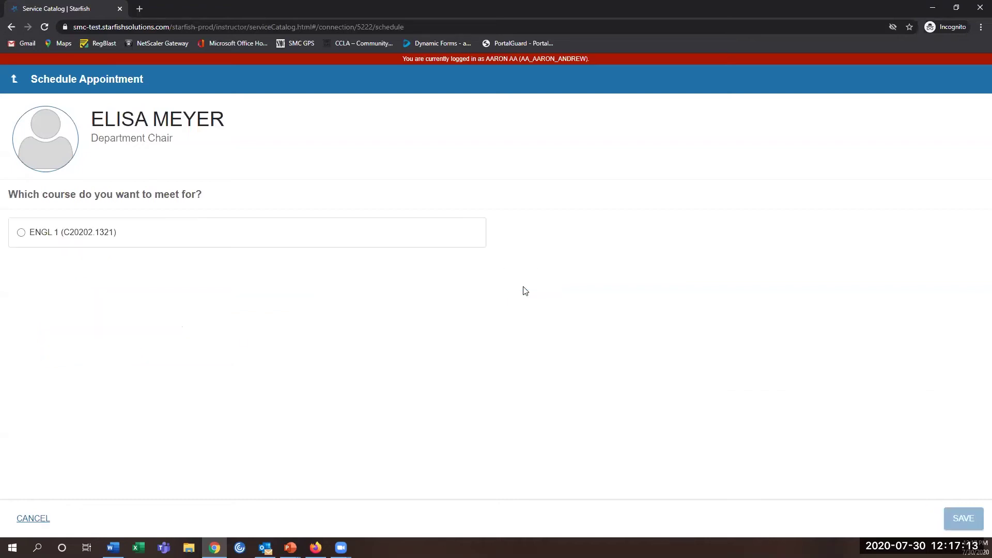
pyautogui.click(73, 232)
pyautogui.click(971, 519)
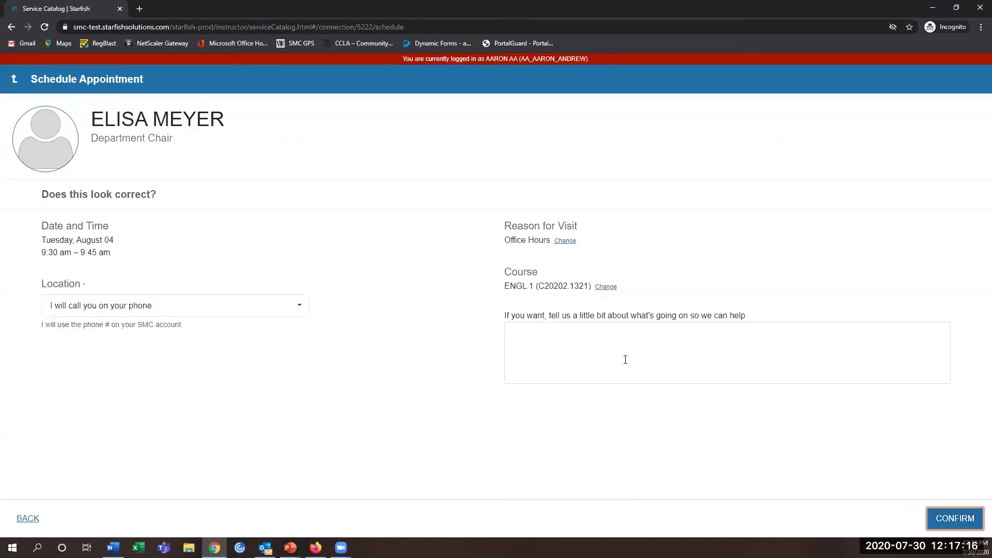
pyautogui.click(551, 340)
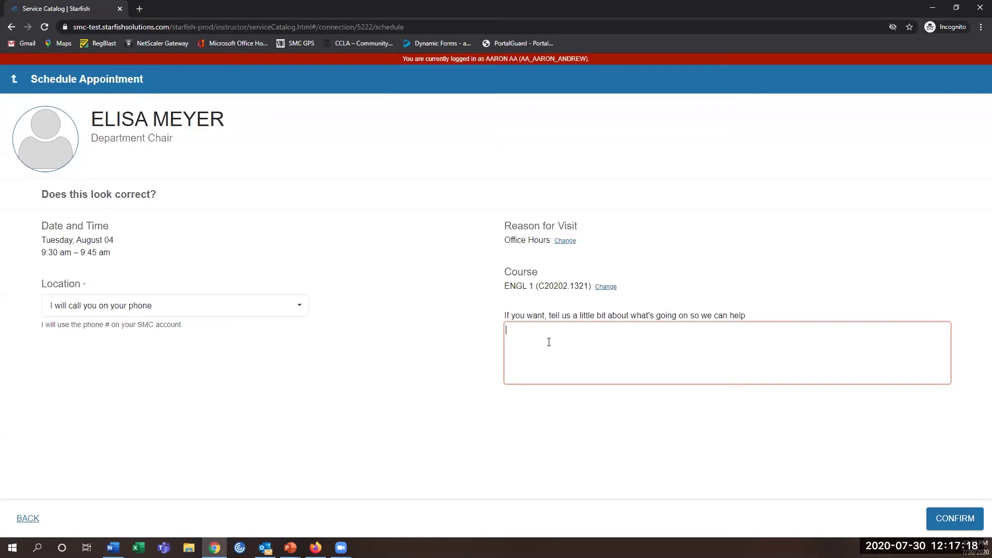
# Add the note 'I need to talk about my paper' and confirm the booking
pyautogui.write('I need to talk about my paper')
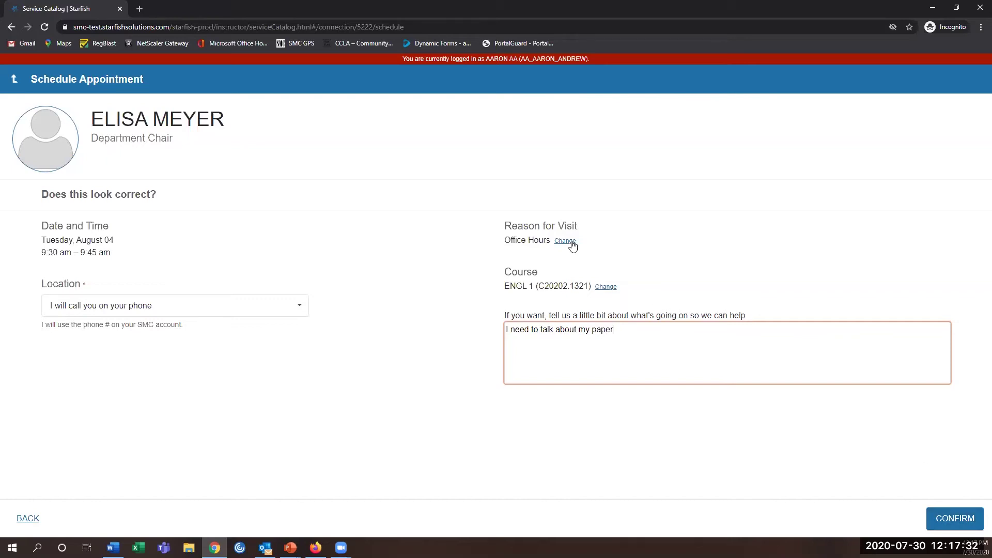
pyautogui.click(965, 518)
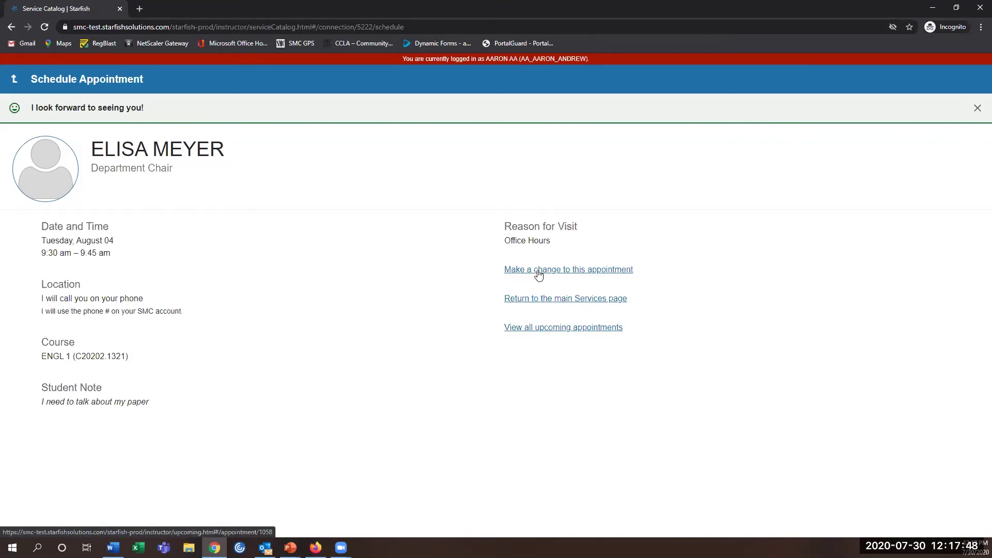
# Open the booked appointment's edit page, then close it without making changes
pyautogui.click(590, 270)
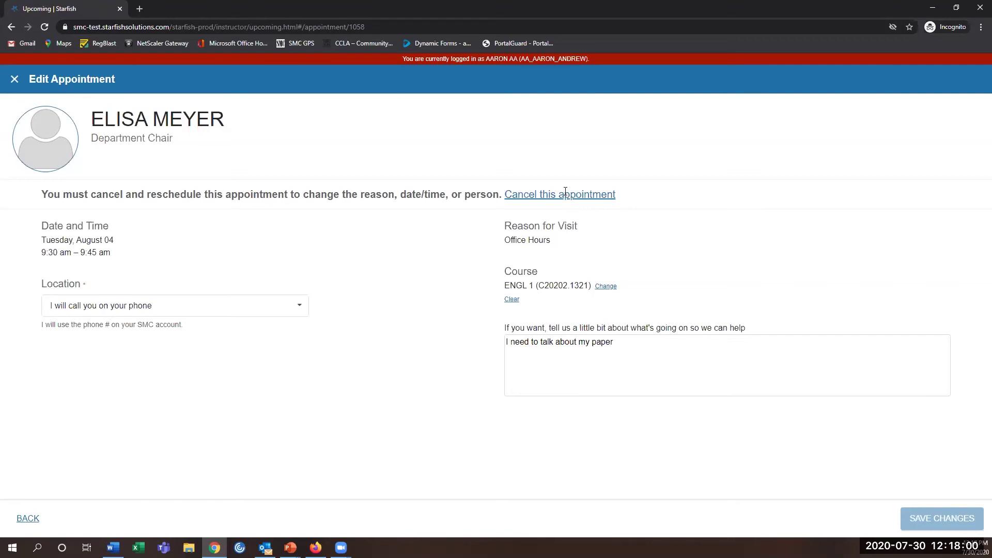
pyautogui.click(15, 80)
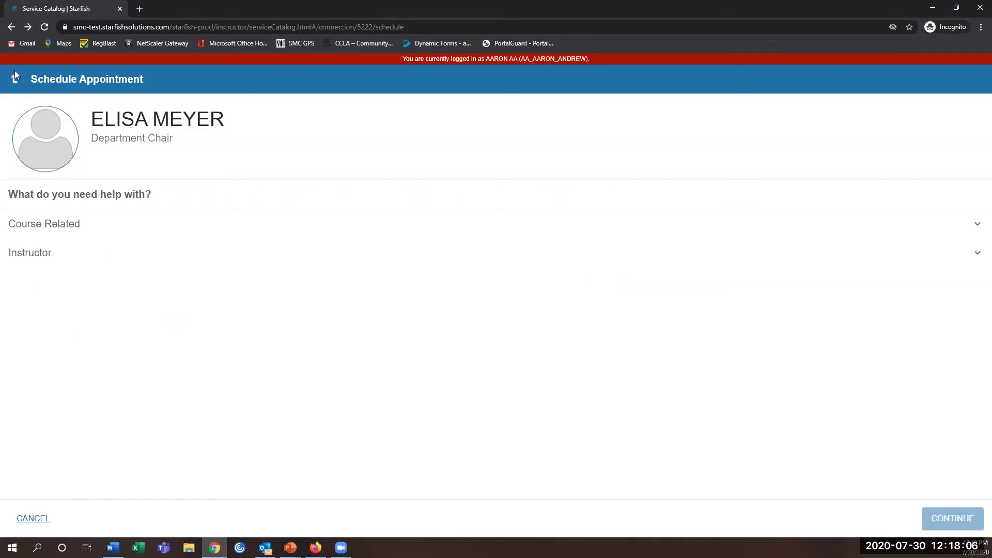
# Go back and open the Upcoming appointments page from the site menu
pyautogui.click(16, 81)
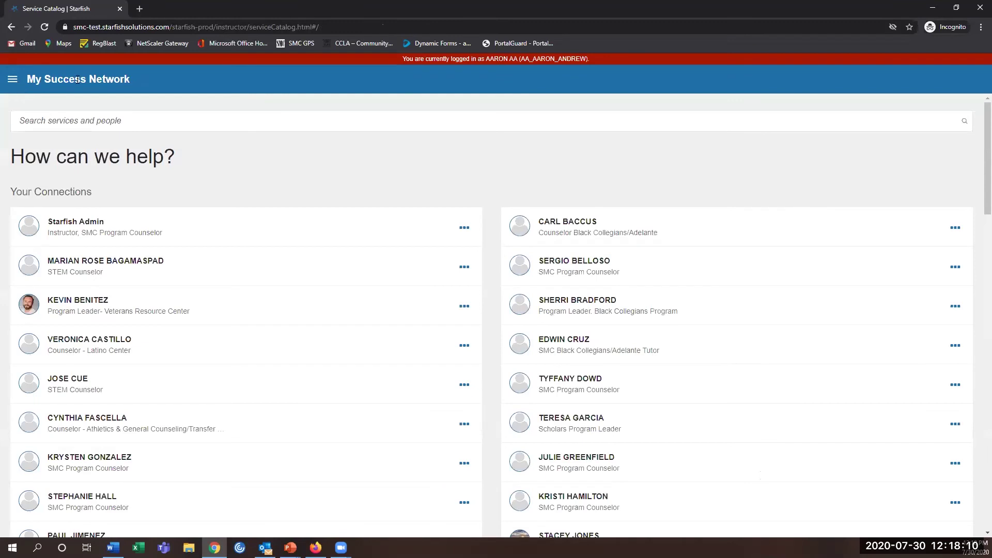
pyautogui.click(12, 80)
pyautogui.click(60, 191)
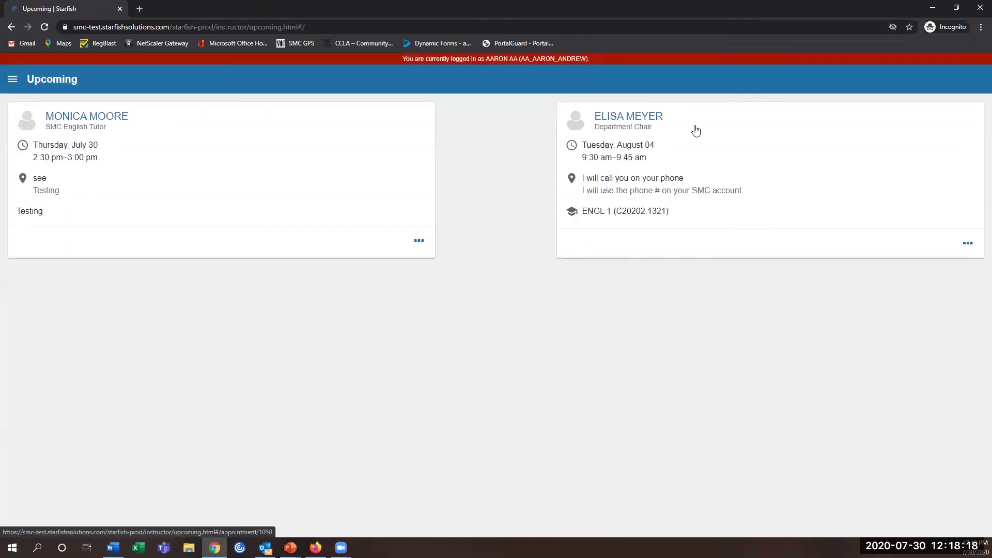
# Cancel the August 04 Department Chair appointment with the message 'I figured it out.'
pyautogui.click(968, 244)
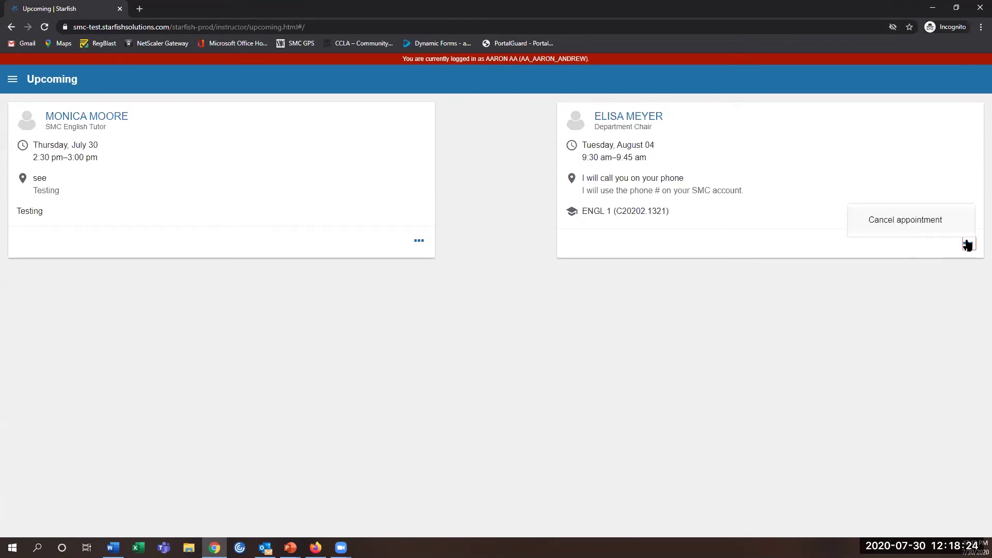
pyautogui.click(904, 221)
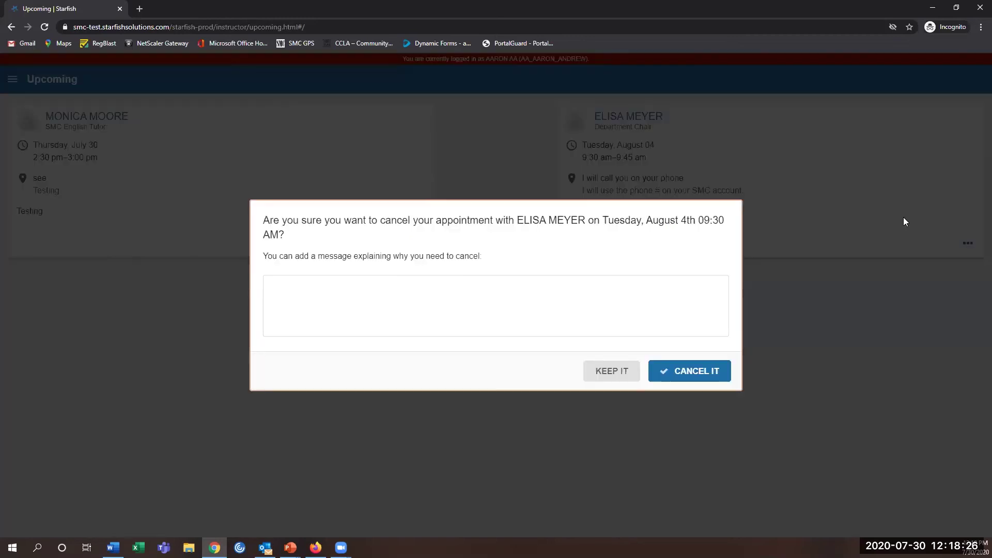
pyautogui.click(327, 281)
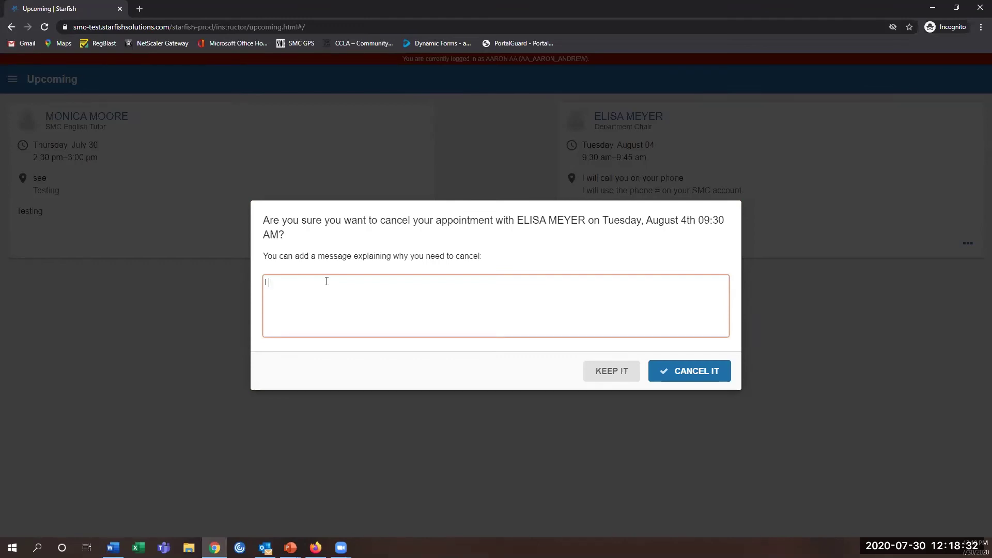
pyautogui.write('I figutr')
pyautogui.write('red')
pyautogui.write(' it o')
pyautogui.write('ut.')
pyautogui.click(661, 376)
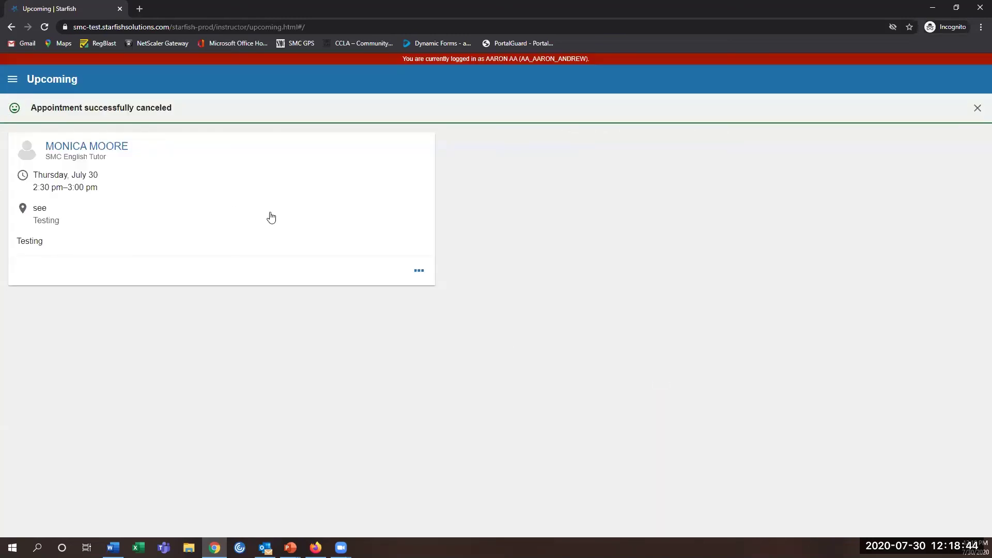
pyautogui.click(13, 80)
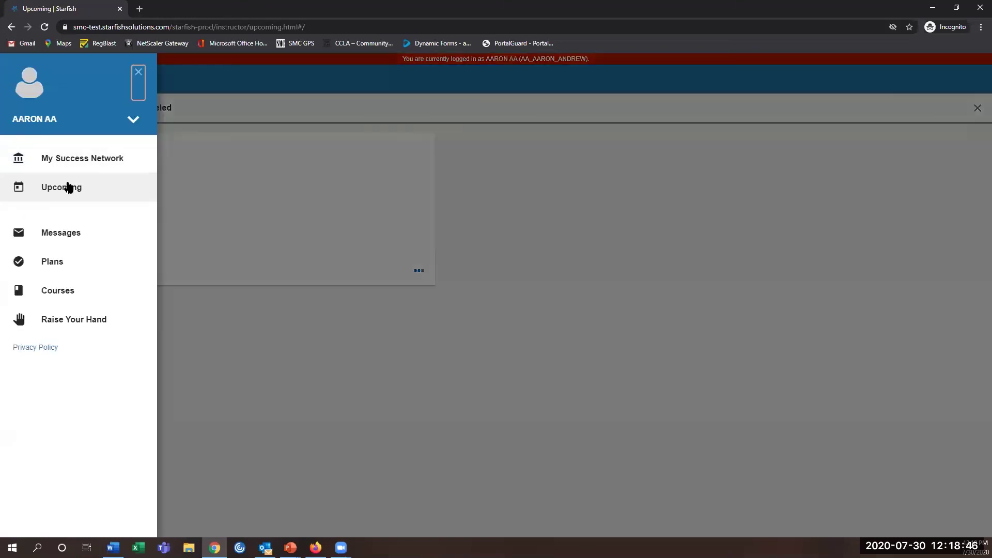